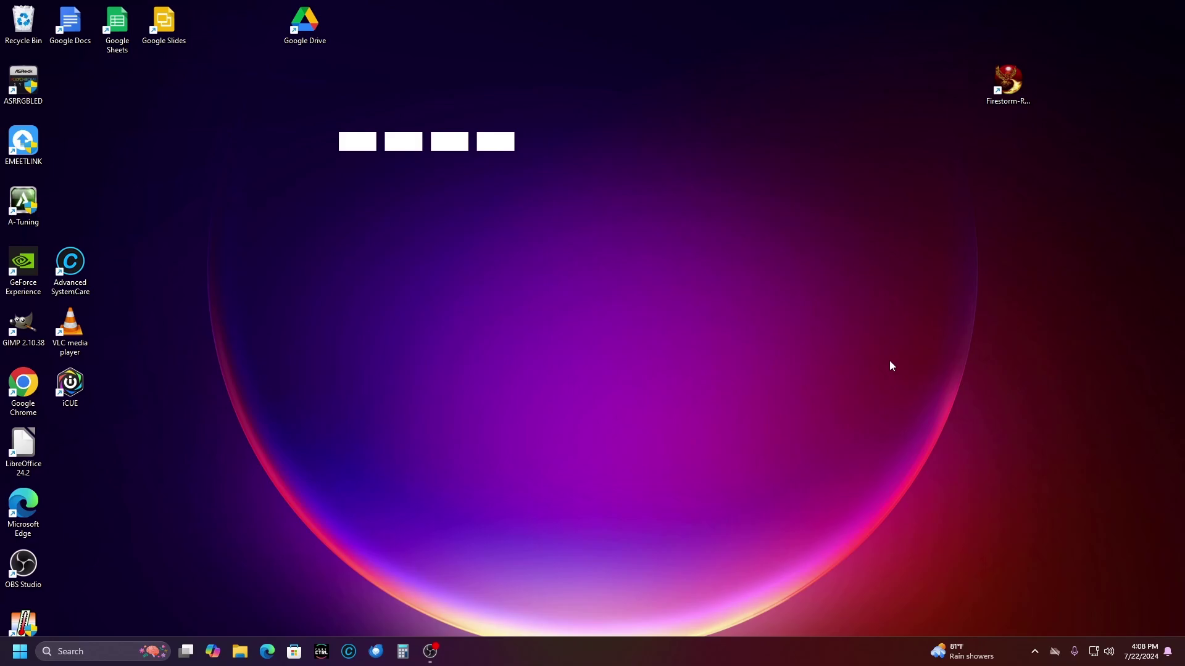
Change the Ethernet connection's network profile to Private network, then go back to Network & internet
{"action": "key", "text": "o"}
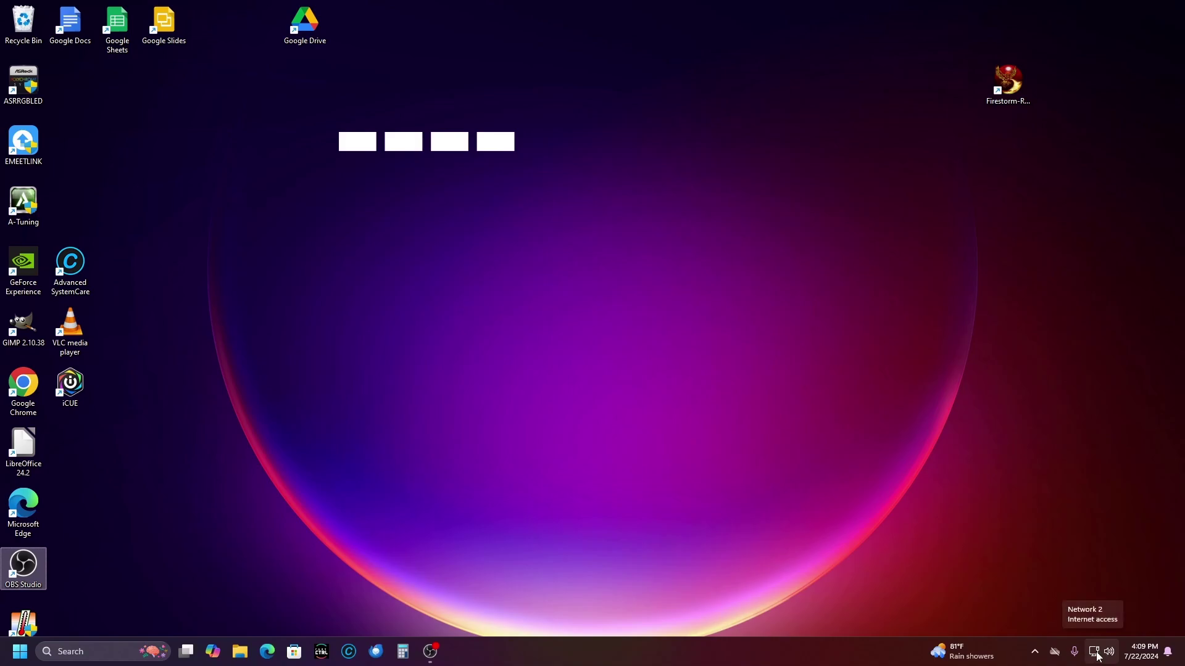
{"action": "right_click", "coordinate": [1098, 657]}
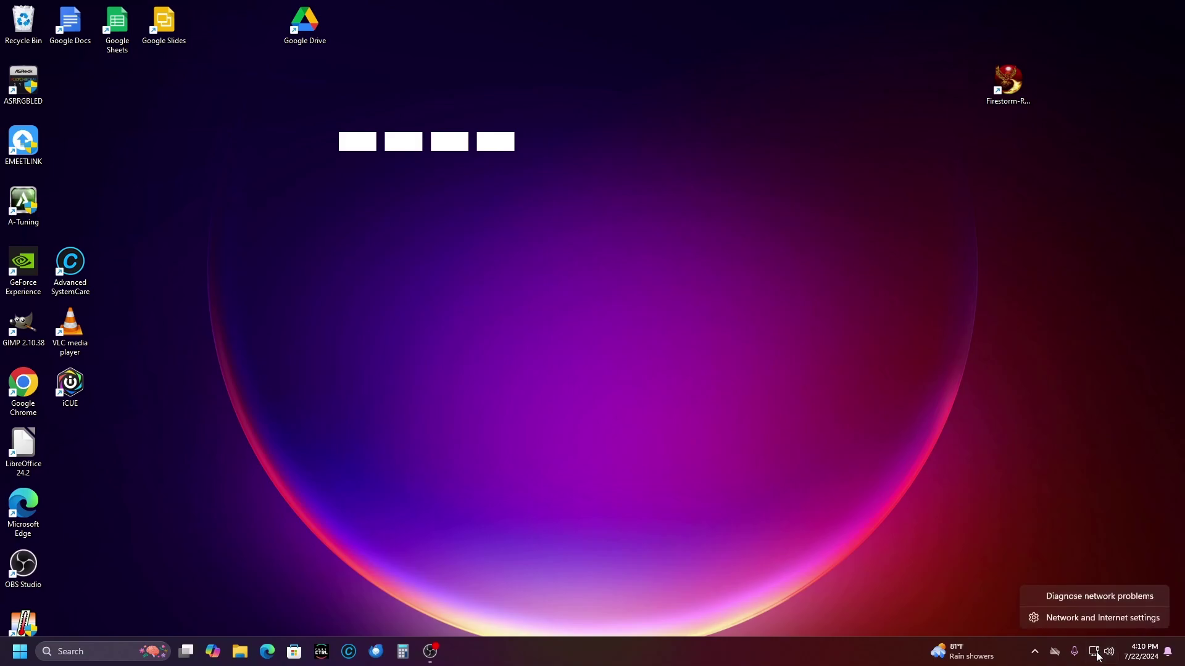
{"action": "left_click", "coordinate": [1097, 620]}
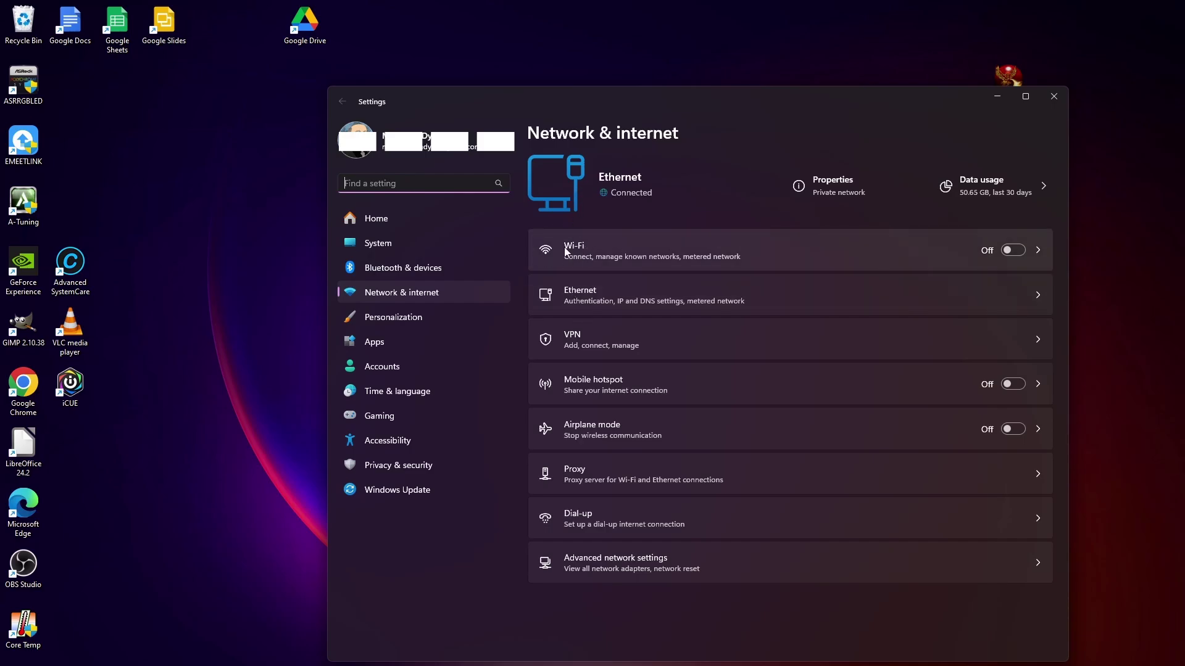
{"action": "left_click", "coordinate": [580, 302]}
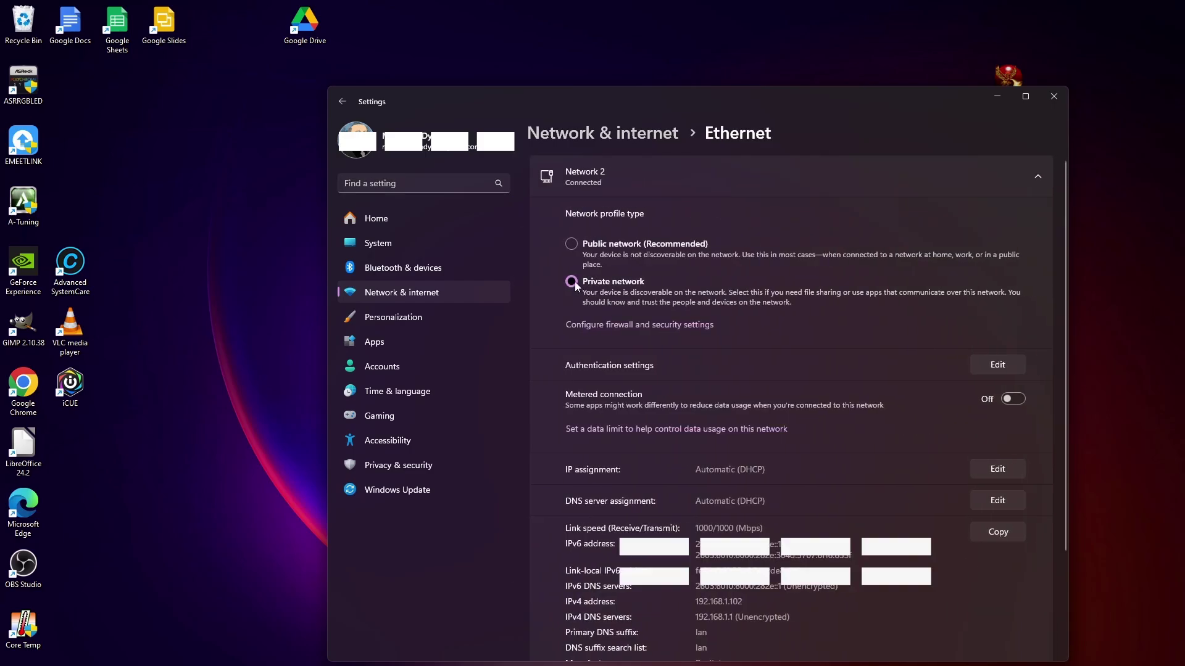
{"action": "left_click", "coordinate": [572, 282]}
{"action": "left_click", "coordinate": [340, 102]}
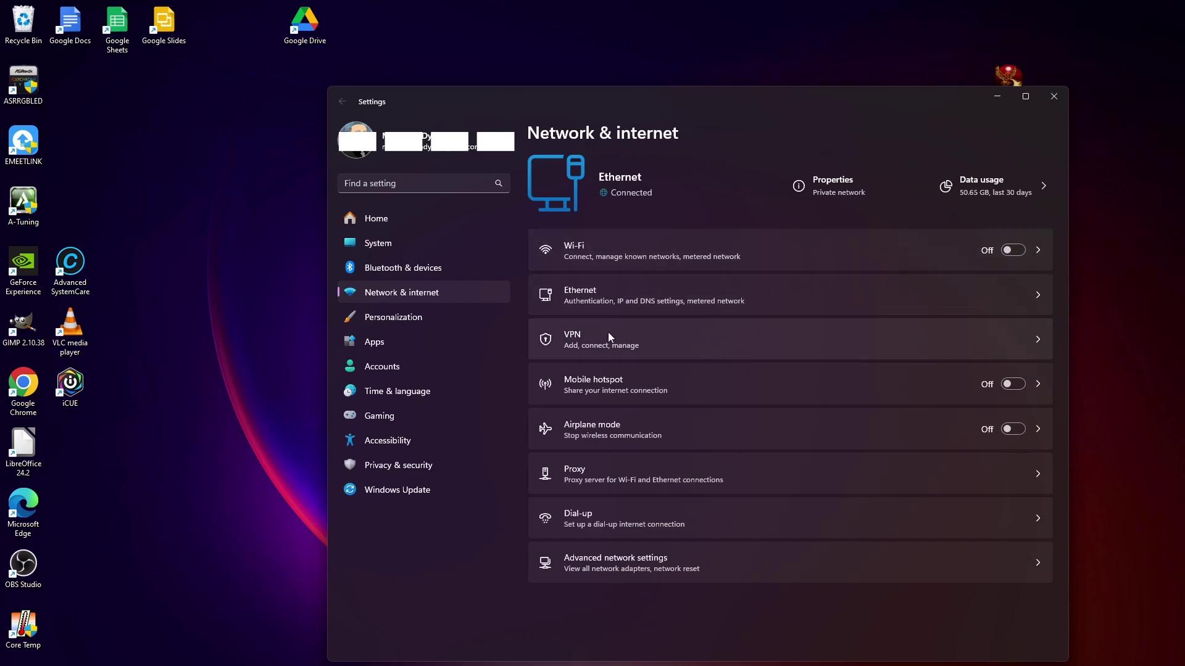
Go through Advanced network settings to the Advanced sharing settings page
{"action": "left_click", "coordinate": [630, 562]}
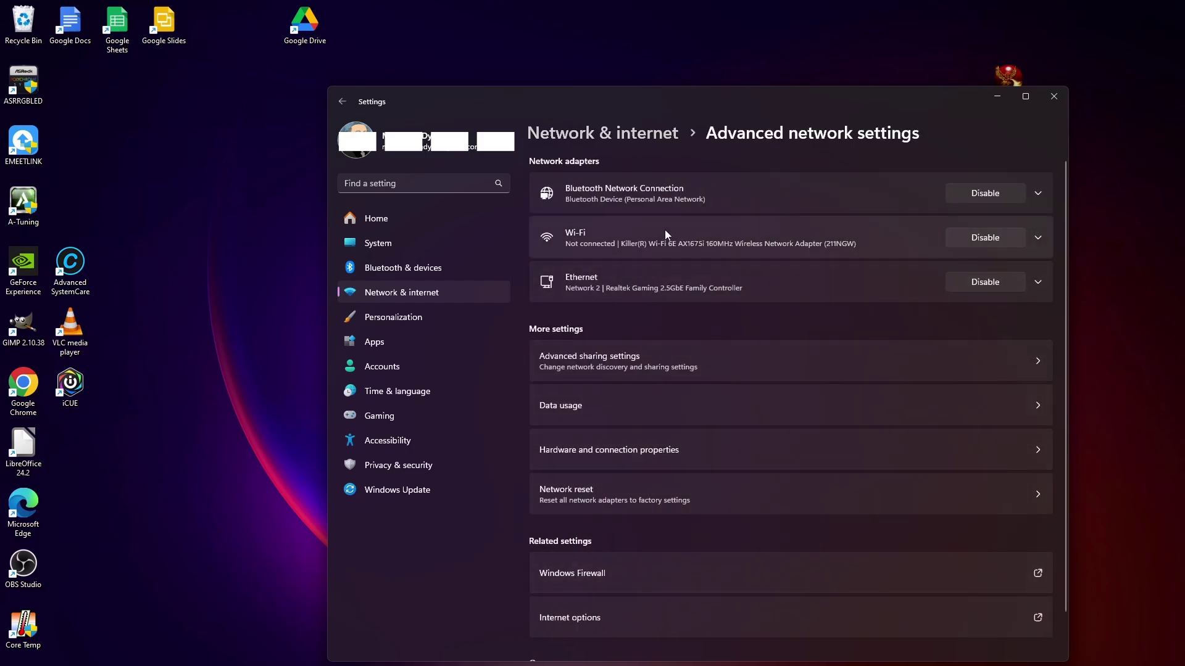
{"action": "left_click", "coordinate": [619, 359]}
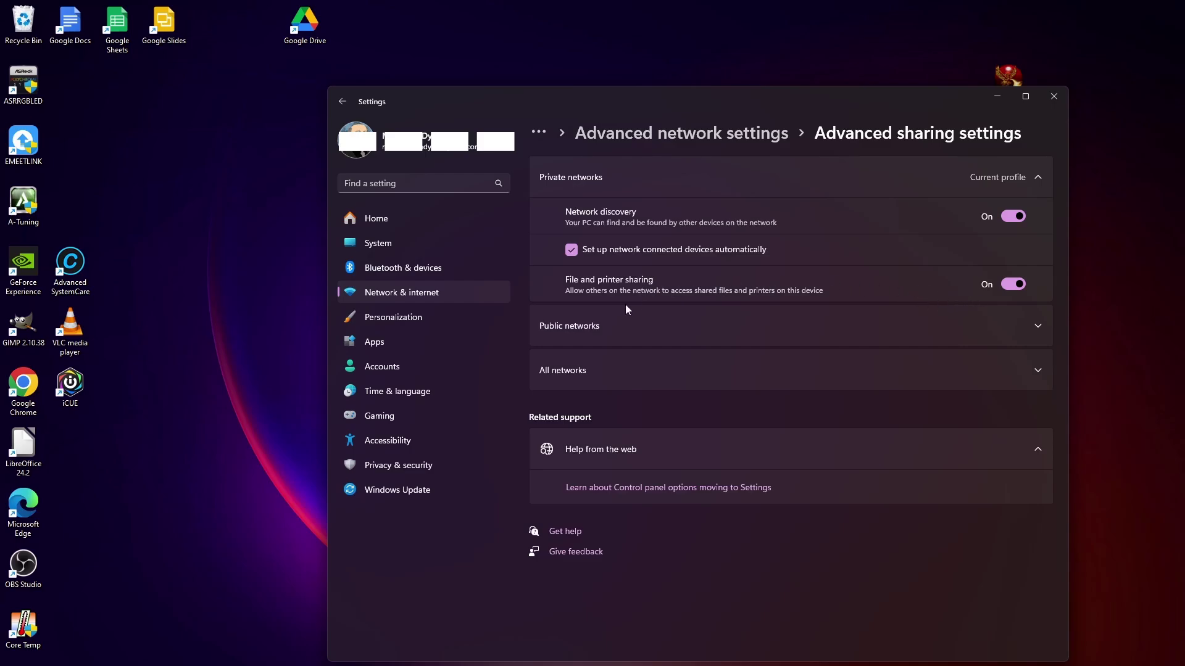
Expand All networks to show Public folder sharing and Password protected sharing
{"action": "left_click", "coordinate": [574, 373]}
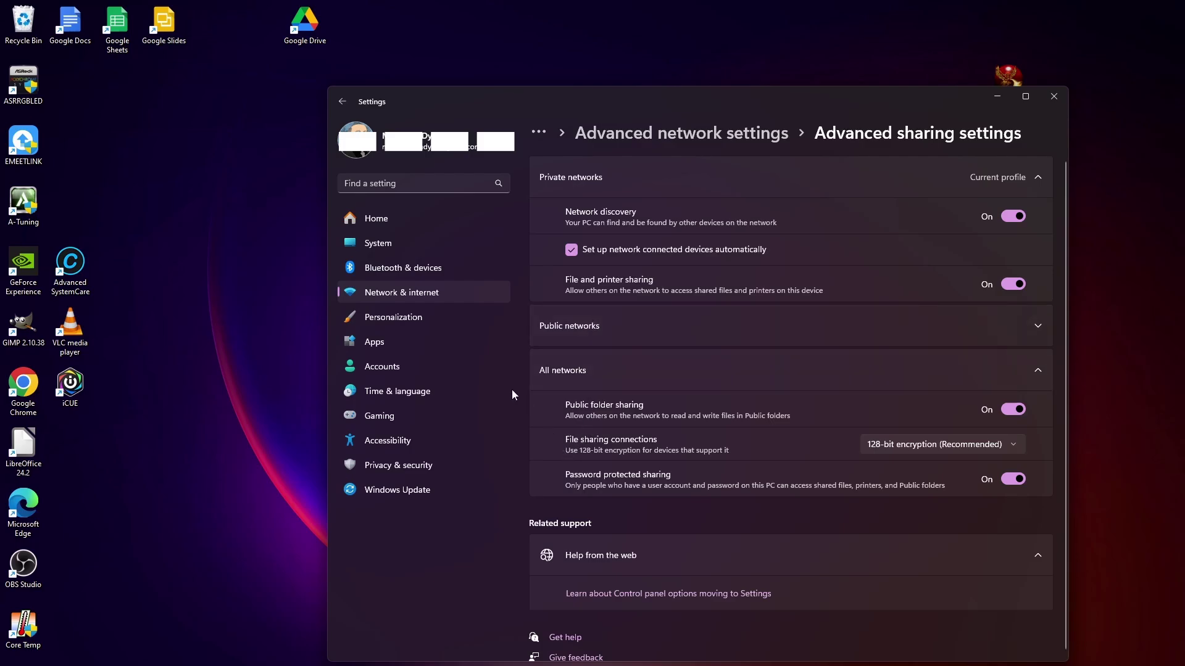
Go to Accounts › Sign-in options to view the PIN and Password sign-in methods
{"action": "left_click", "coordinate": [415, 367]}
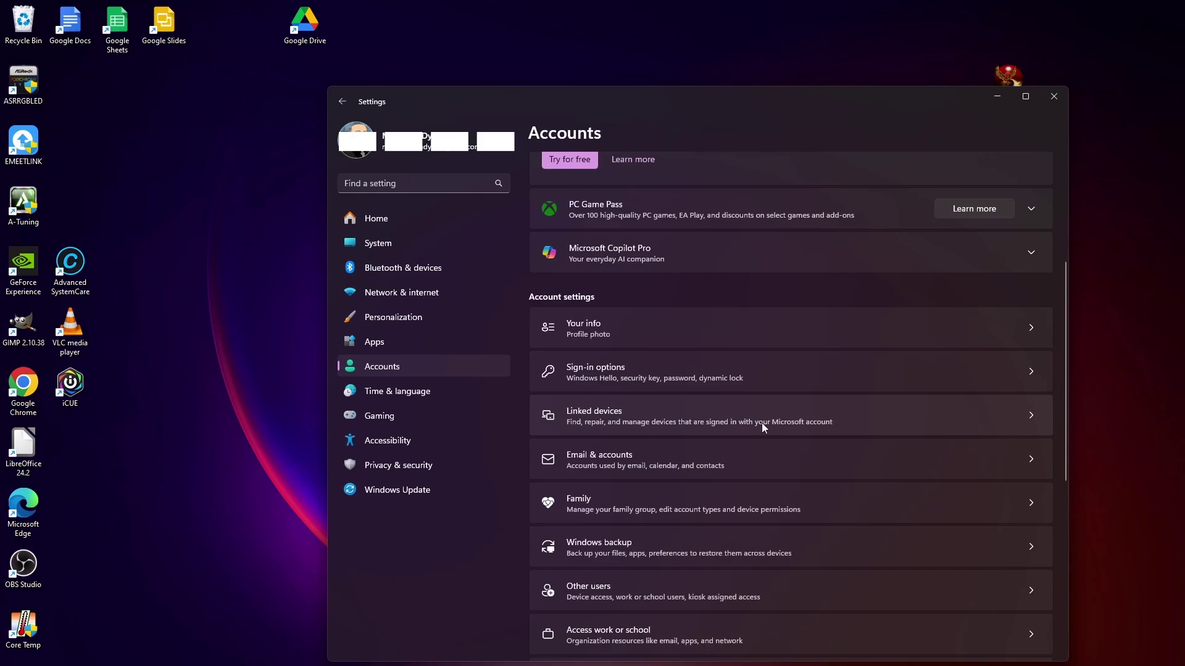
{"action": "scroll", "coordinate": [750, 469], "scroll_direction": "down", "scroll_amount": 1}
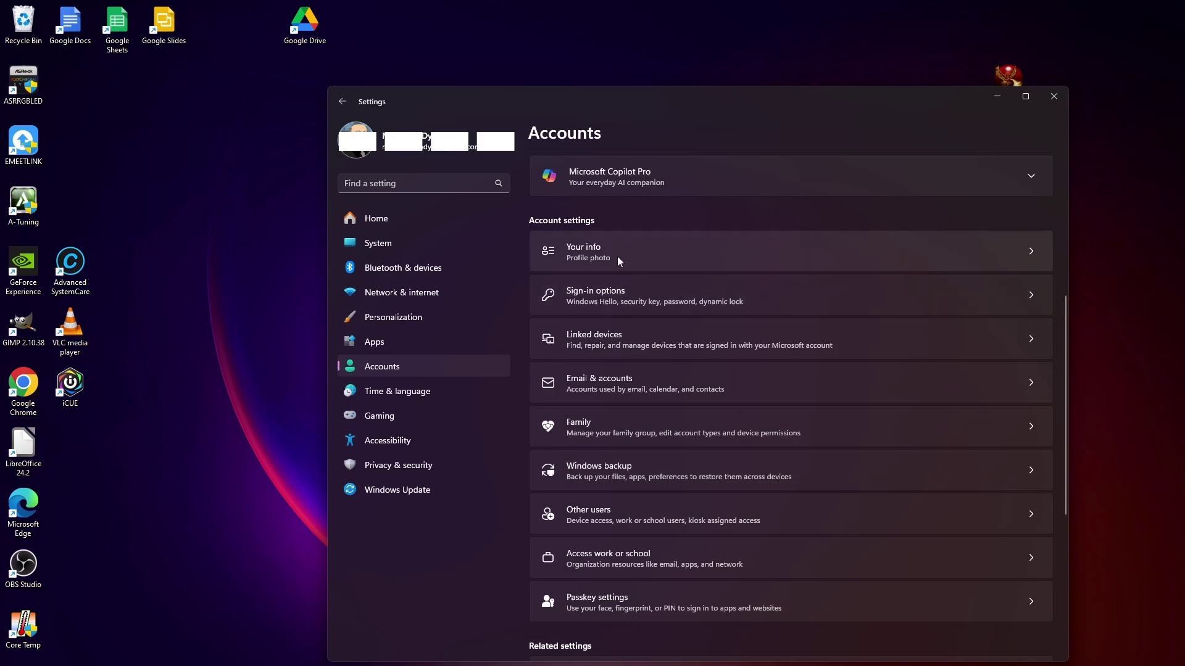
{"action": "left_click", "coordinate": [602, 294]}
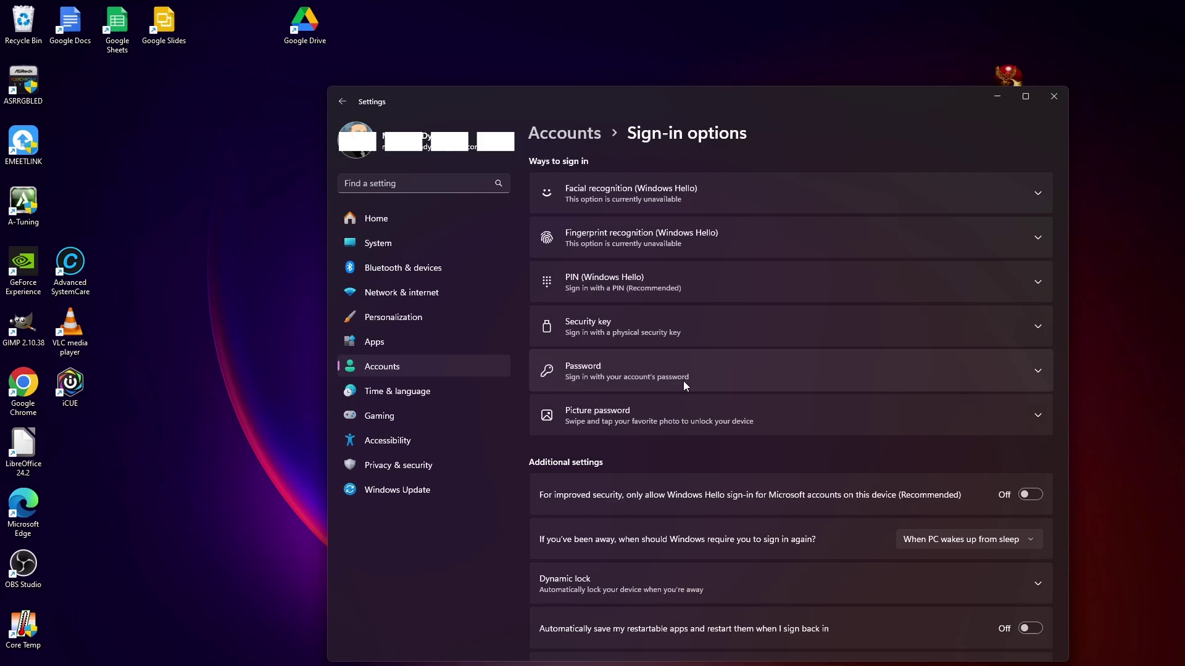
Close Settings and show File Explorer's Network location listing VIP-PC and two Roku Ultra devices
{"action": "left_click", "coordinate": [1063, 107]}
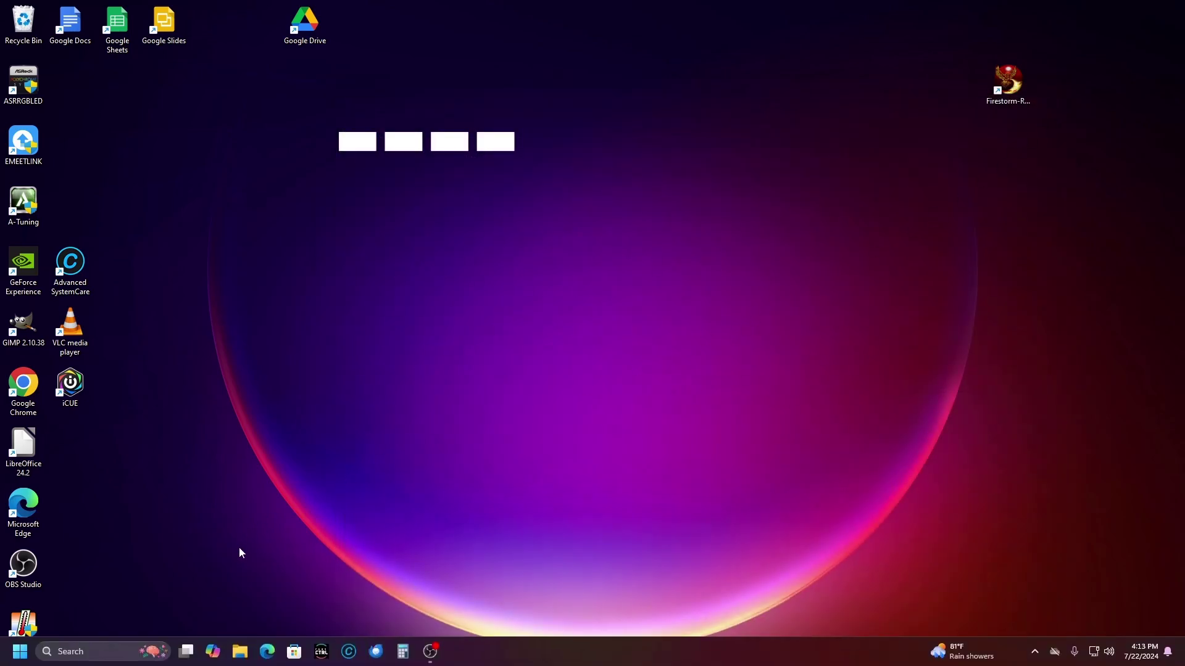
{"action": "left_click", "coordinate": [240, 652]}
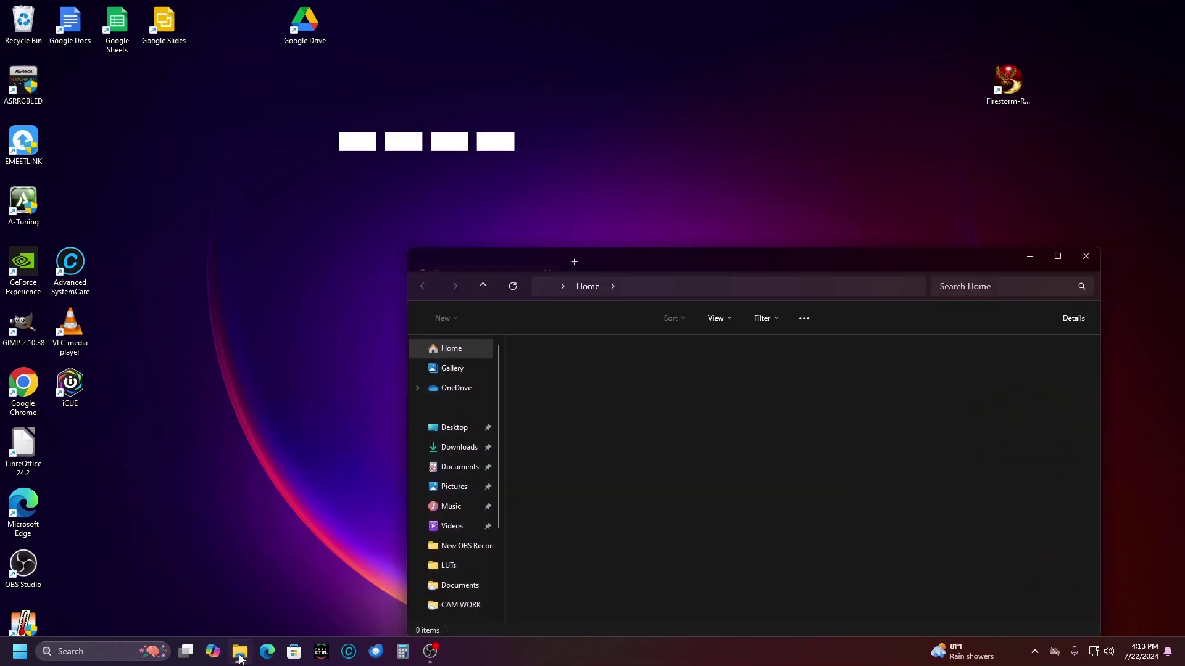
{"action": "left_click_drag", "start_coordinate": [498, 461], "coordinate": [498, 540]}
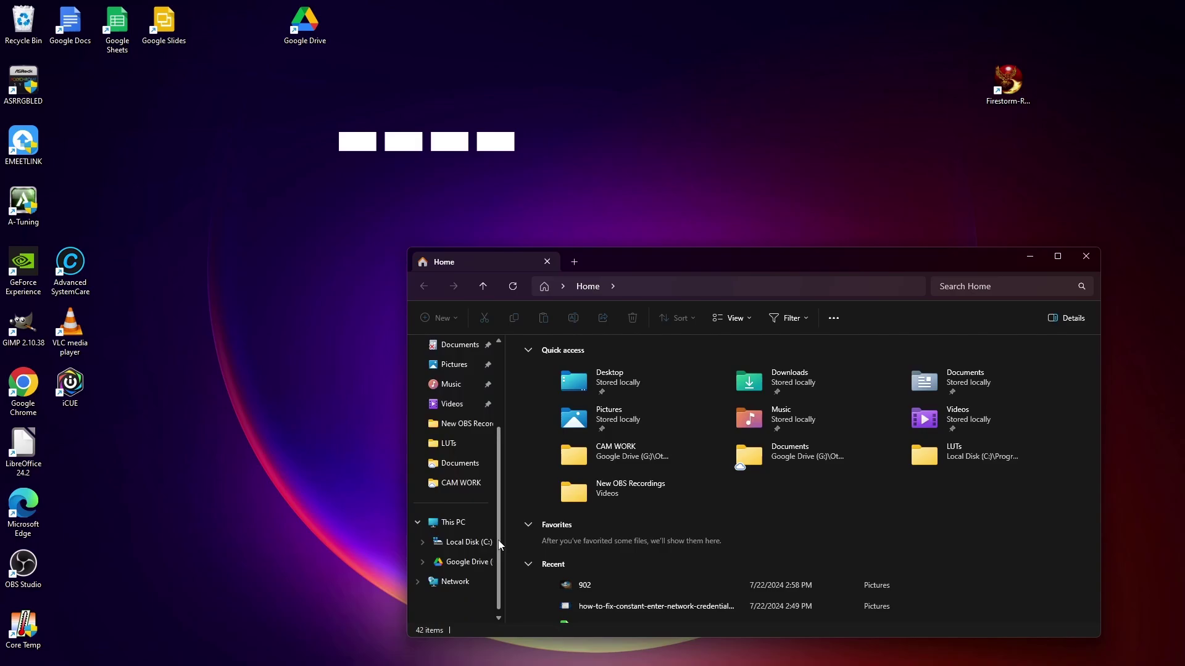
{"action": "left_click", "coordinate": [448, 590]}
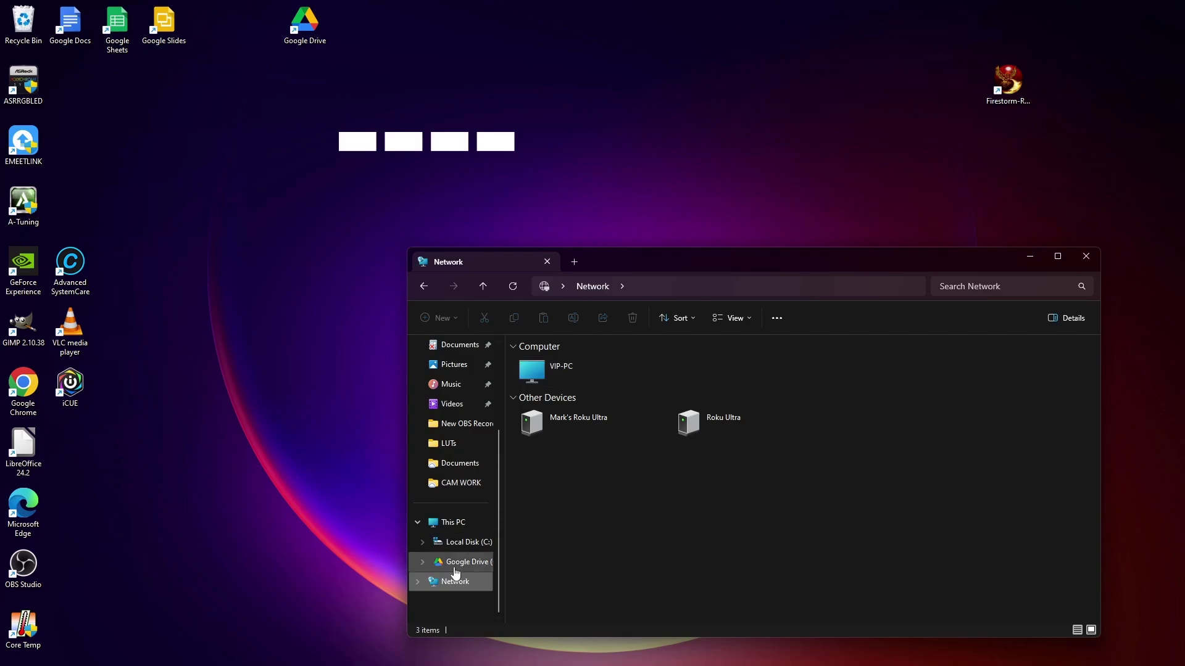
{"action": "mouse_move", "coordinate": [438, 662]}
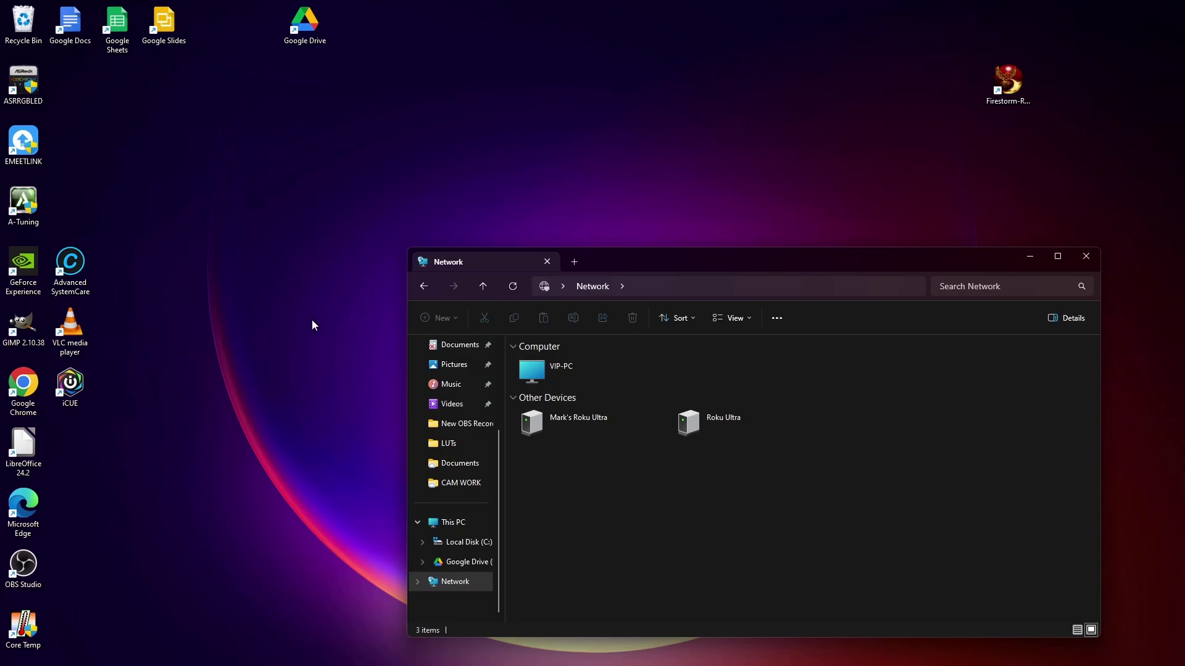
Open VIP-PC's vip share and scroll through its 46 items, such as Desktop, Documents and Downloads
{"action": "double_click", "coordinate": [565, 371]}
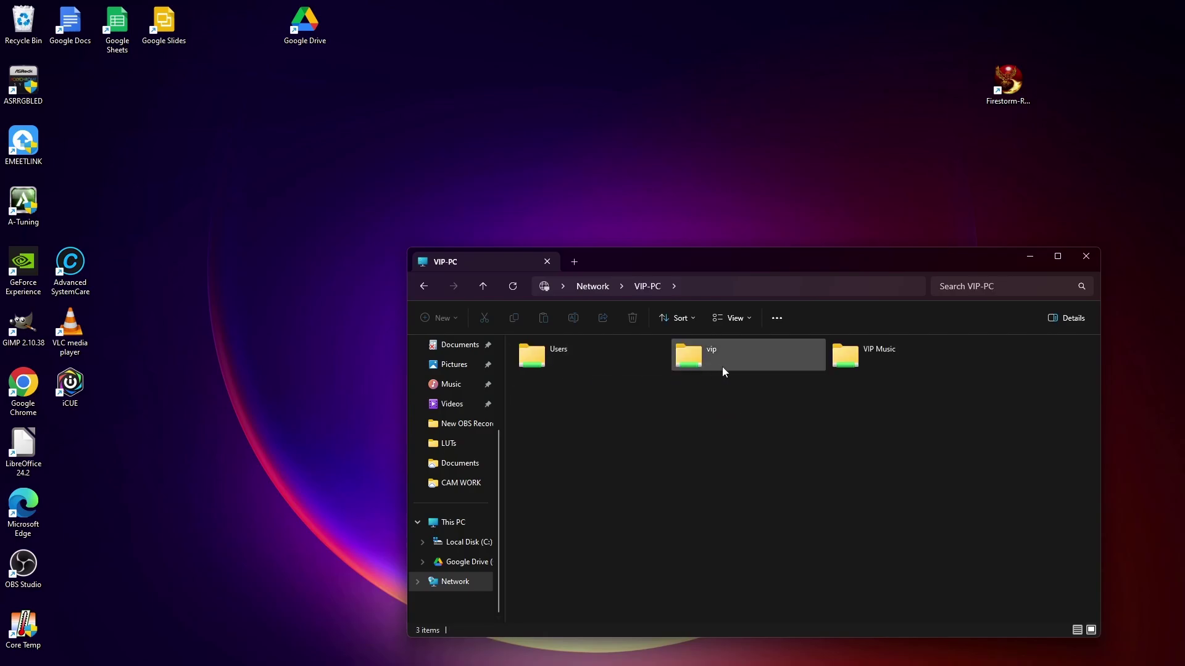
{"action": "left_click", "coordinate": [705, 360]}
{"action": "double_click", "coordinate": [705, 360]}
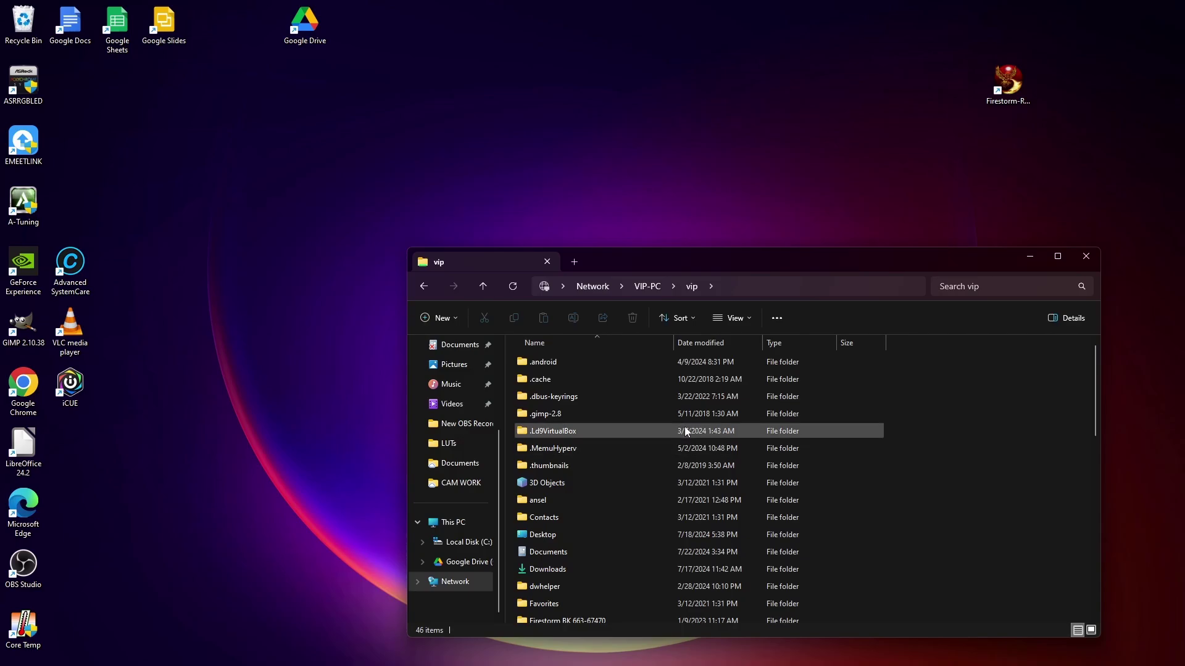
{"action": "scroll", "coordinate": [685, 426], "scroll_direction": "down", "scroll_amount": 5}
{"action": "scroll", "coordinate": [686, 426], "scroll_direction": "down", "scroll_amount": 3}
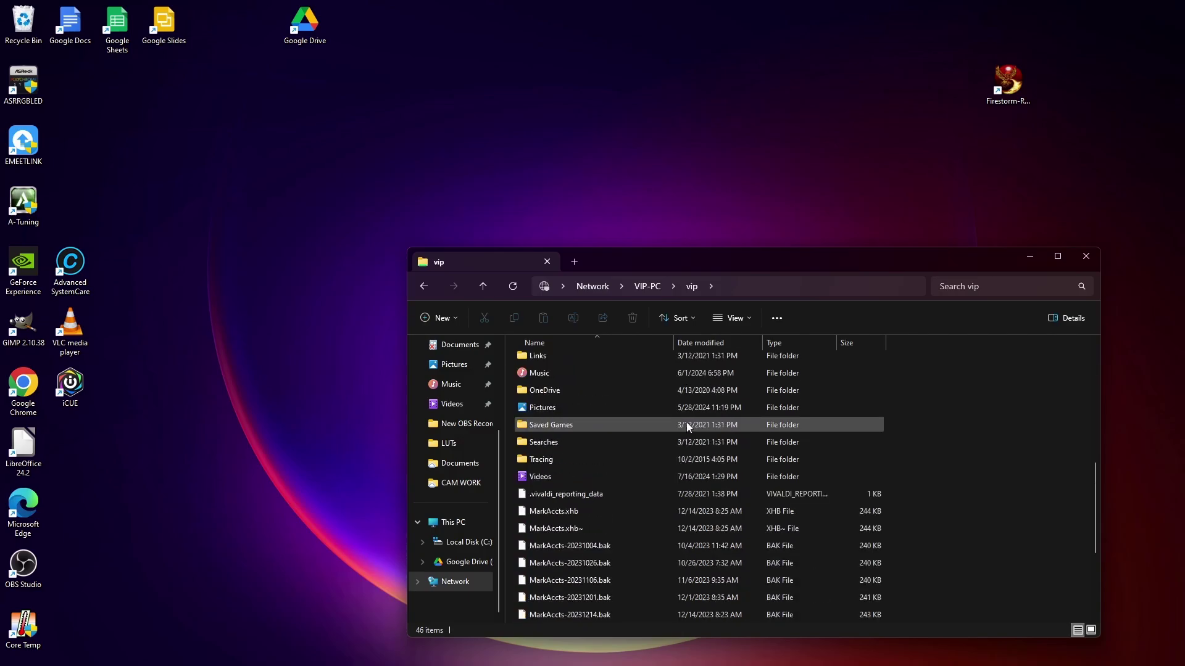
{"action": "scroll", "coordinate": [687, 426], "scroll_direction": "down", "scroll_amount": 6}
{"action": "scroll", "coordinate": [688, 426], "scroll_direction": "up", "scroll_amount": 10}
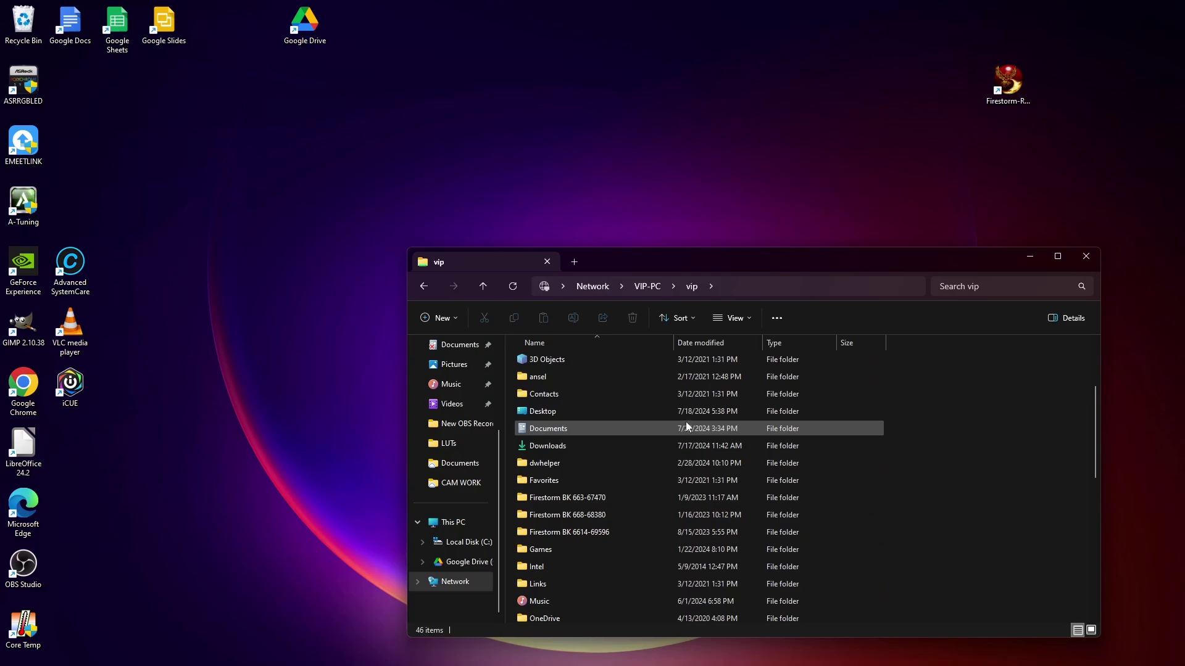
{"action": "scroll", "coordinate": [687, 426], "scroll_direction": "up", "scroll_amount": 3}
{"action": "scroll", "coordinate": [648, 420], "scroll_direction": "down", "scroll_amount": 3}
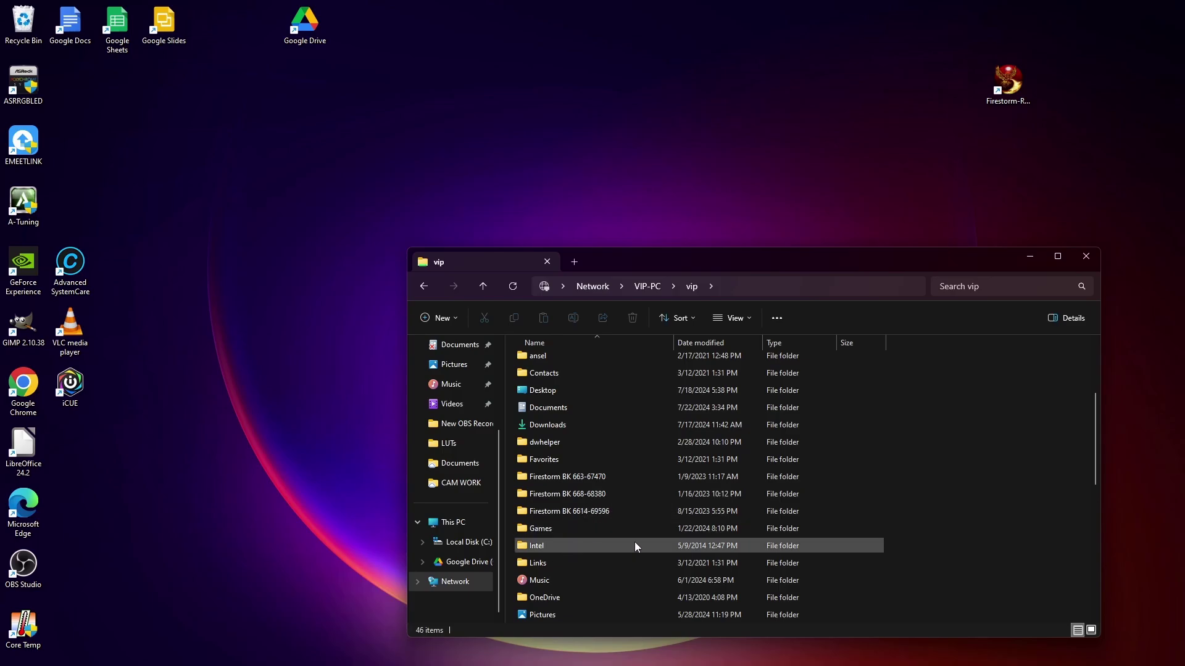
{"action": "scroll", "coordinate": [634, 542], "scroll_direction": "down", "scroll_amount": 2}
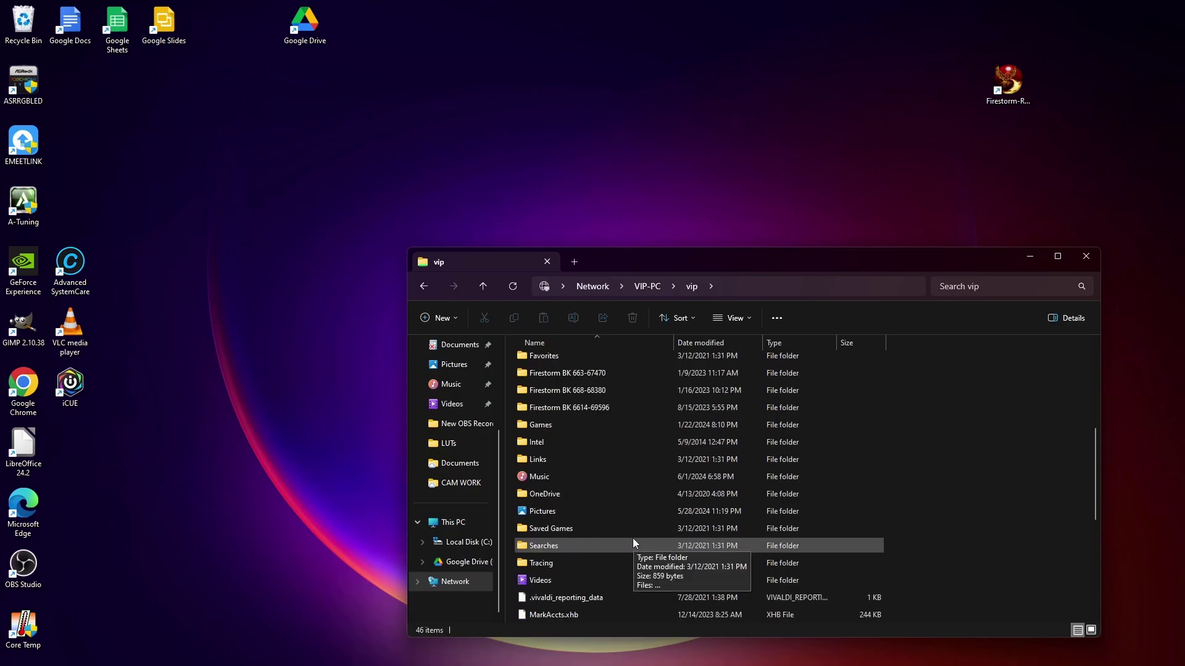
{"action": "scroll", "coordinate": [625, 542], "scroll_direction": "down", "scroll_amount": 1}
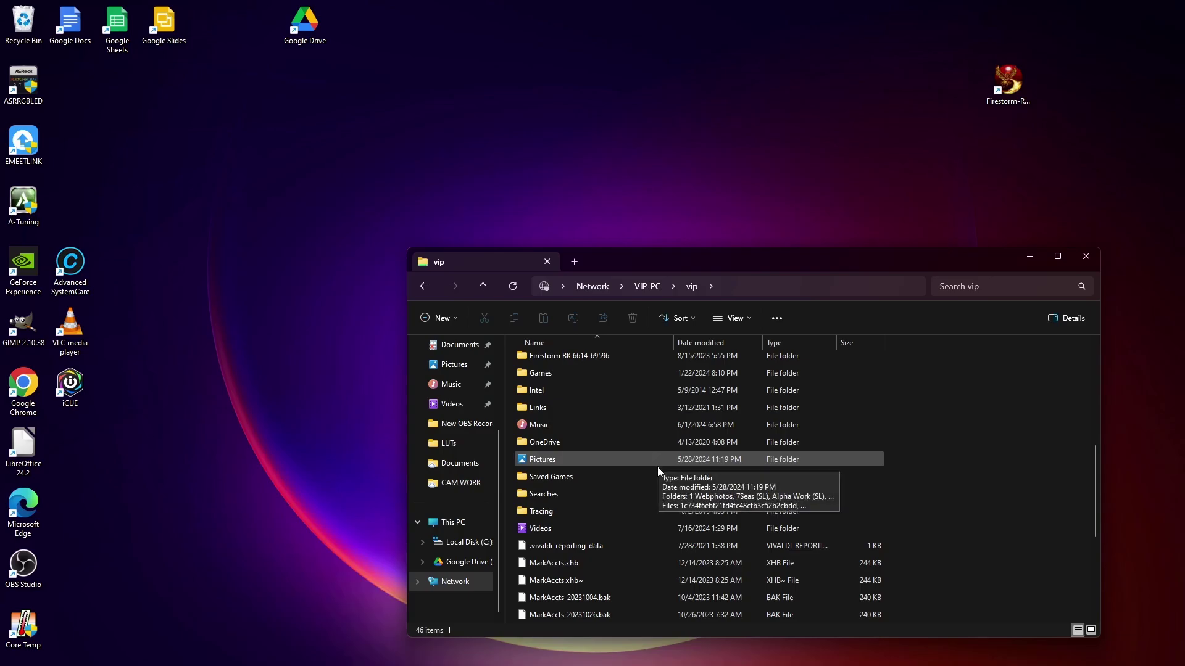
{"action": "scroll", "coordinate": [675, 512], "scroll_direction": "down", "scroll_amount": 5}
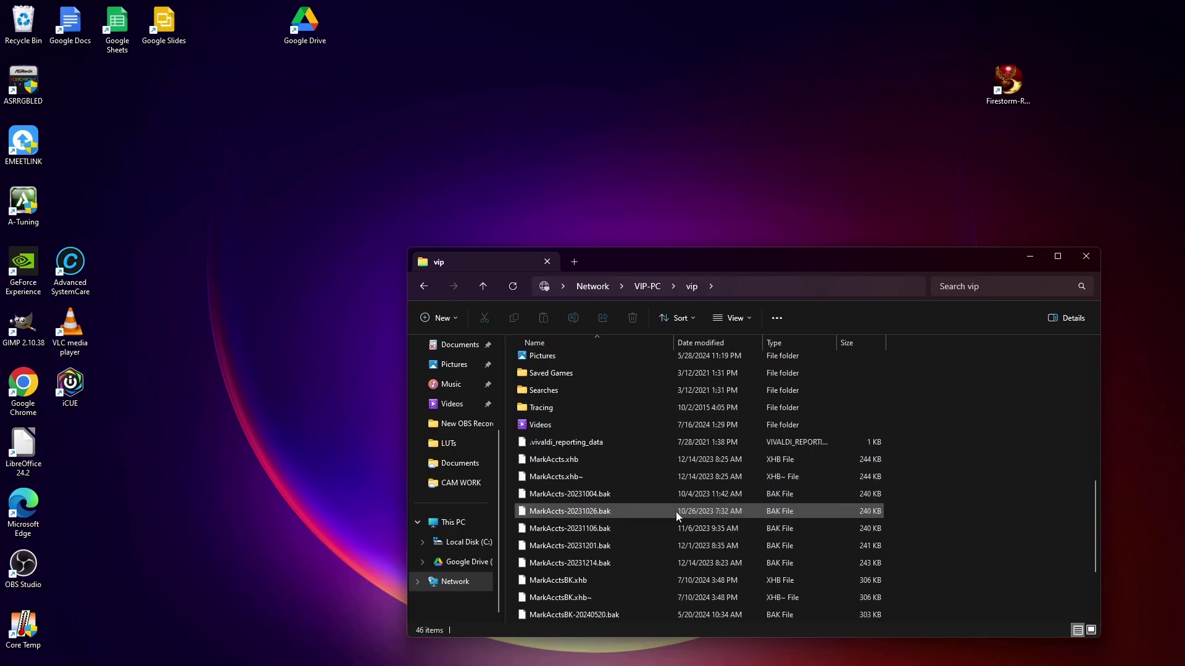
{"action": "scroll", "coordinate": [675, 511], "scroll_direction": "up", "scroll_amount": 10}
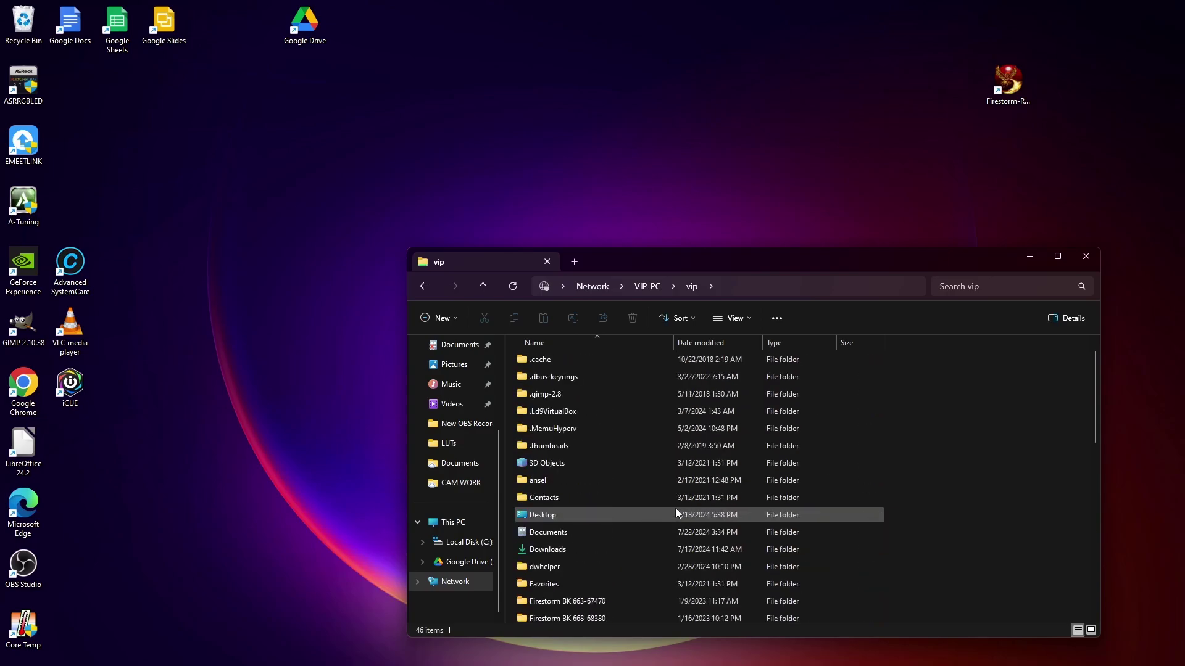
{"action": "scroll", "coordinate": [675, 509], "scroll_direction": "up", "scroll_amount": 1}
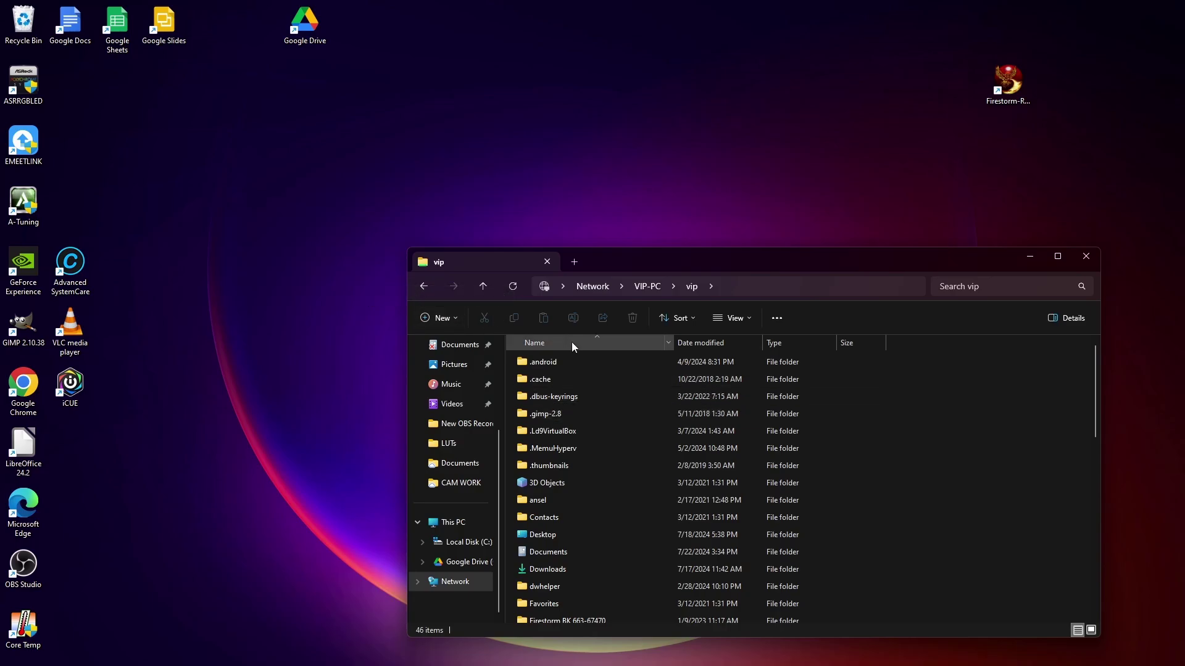
Return to VIP-PC's shares, browse the Users › VIP folder, then close File Explorer
{"action": "left_click", "coordinate": [427, 288]}
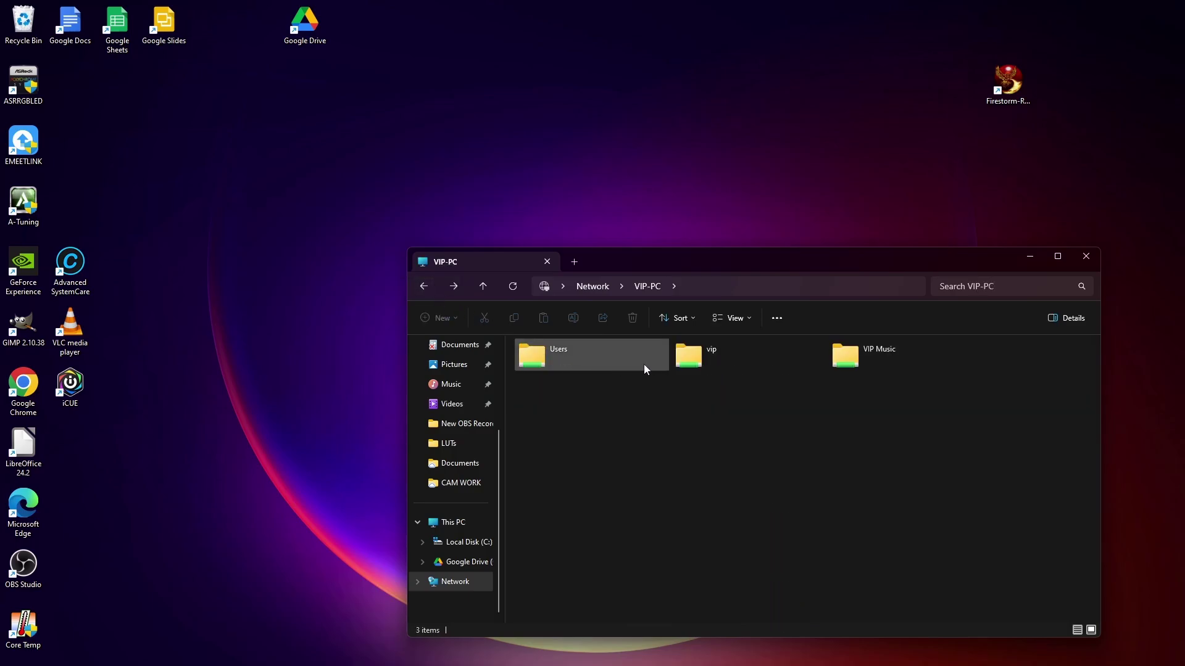
{"action": "double_click", "coordinate": [554, 352]}
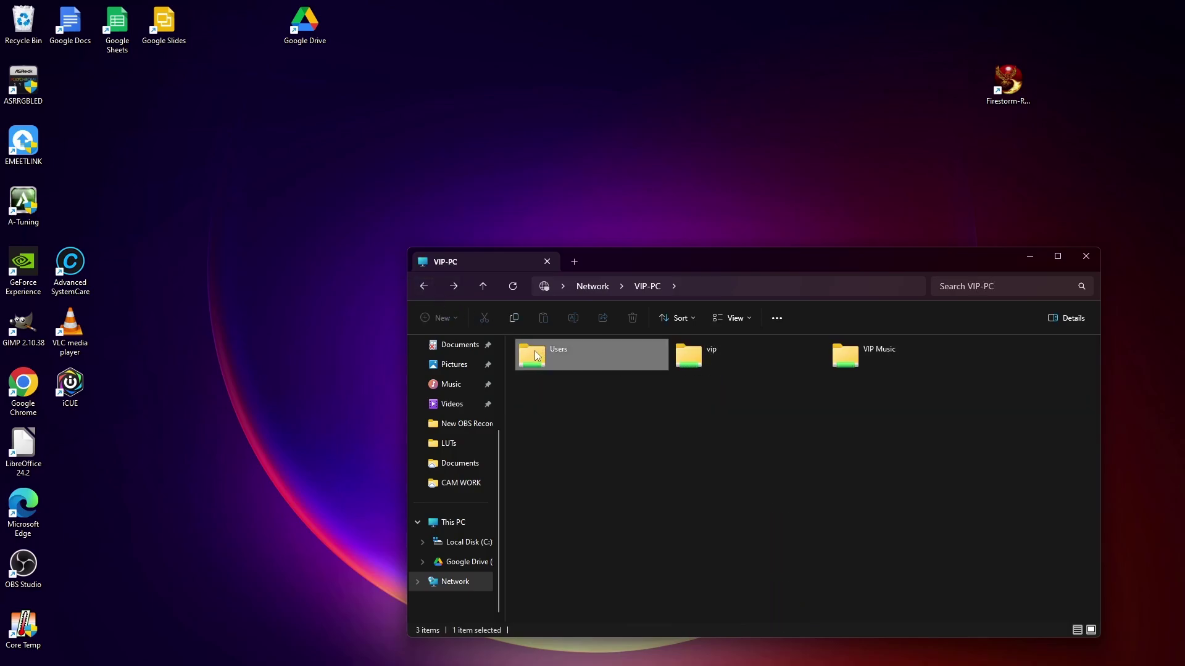
{"action": "double_click", "coordinate": [545, 378]}
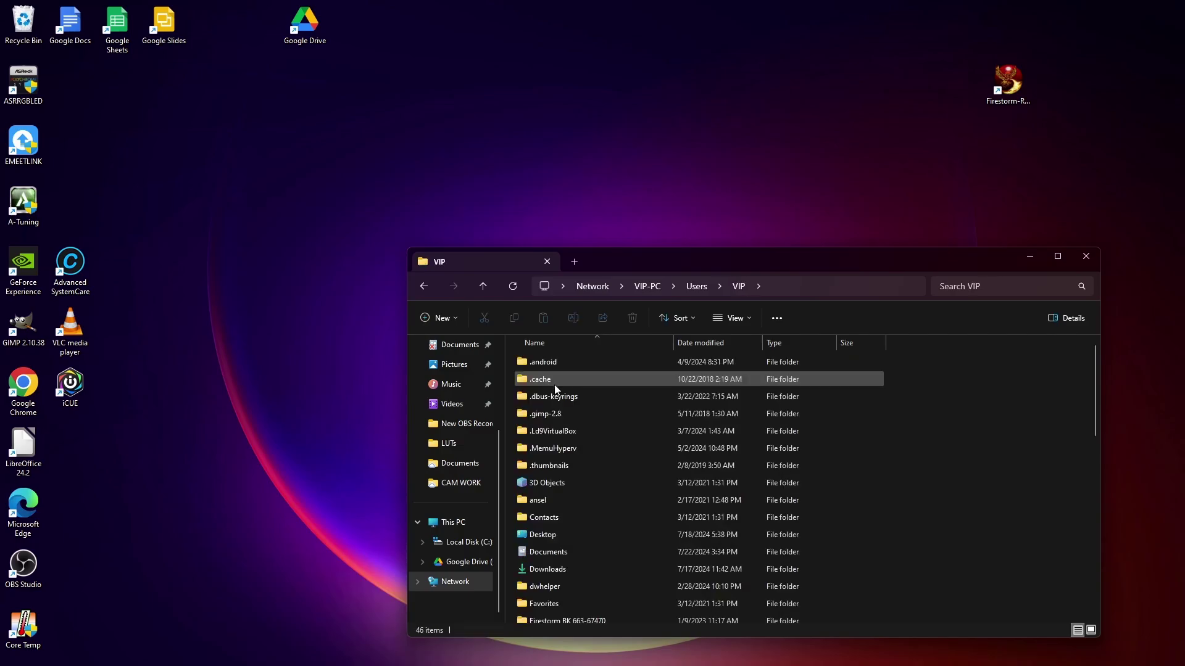
{"action": "scroll", "coordinate": [574, 458], "scroll_direction": "down", "scroll_amount": 2}
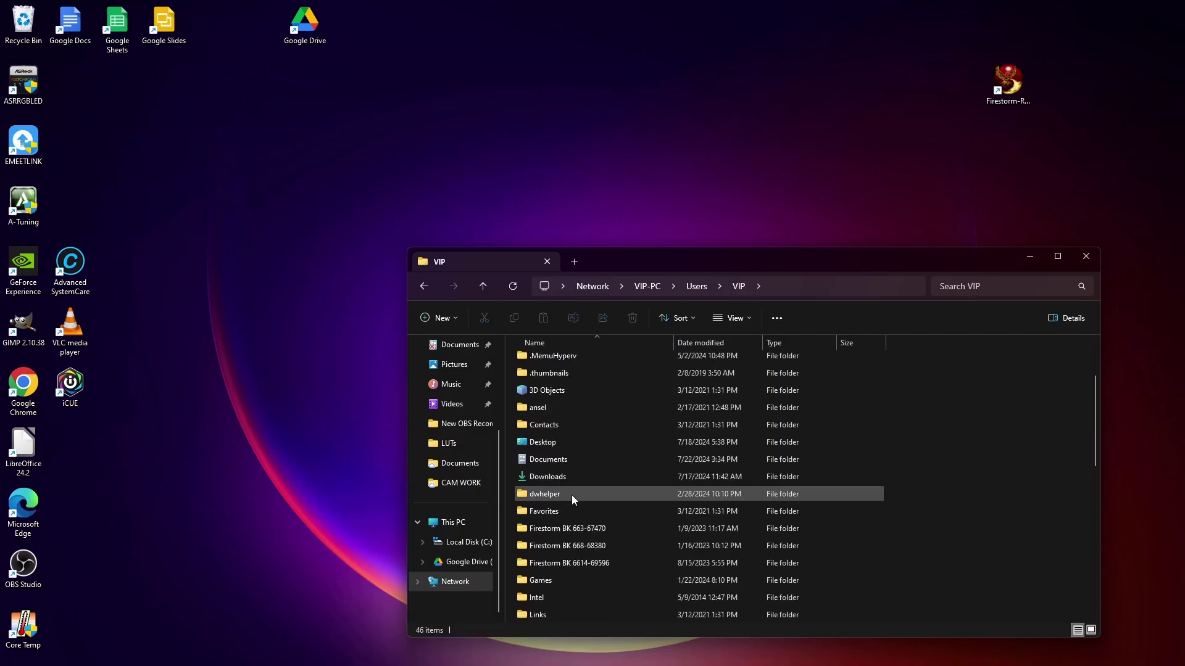
{"action": "left_click", "coordinate": [1086, 256]}
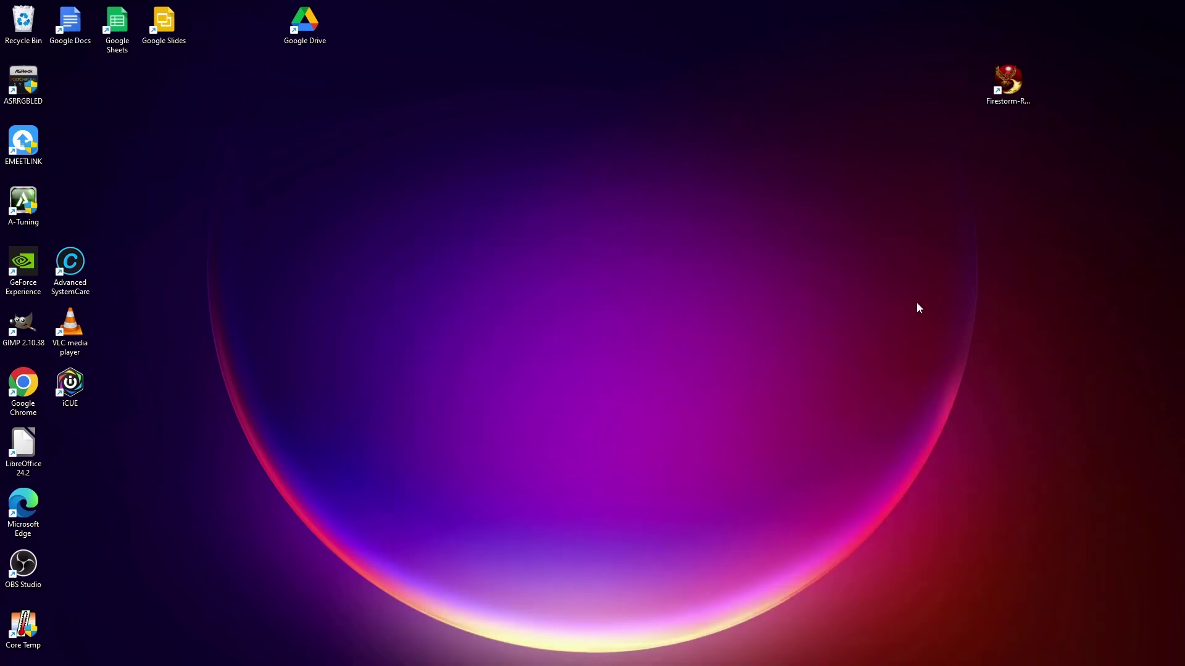